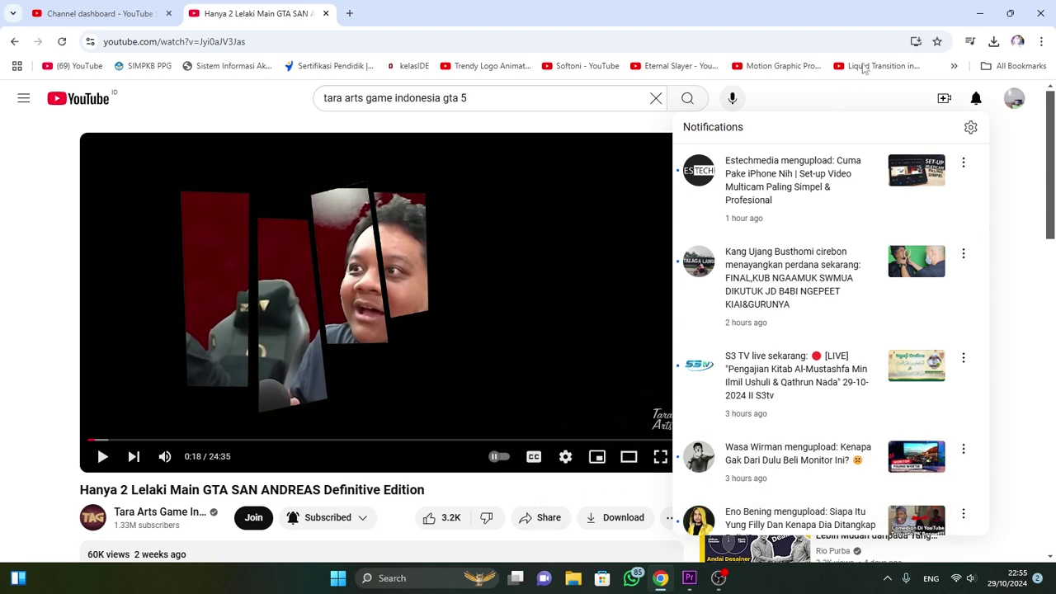
Step: Dismiss the notifications list and mute the Tara Arts reference video
left_click(977, 98)
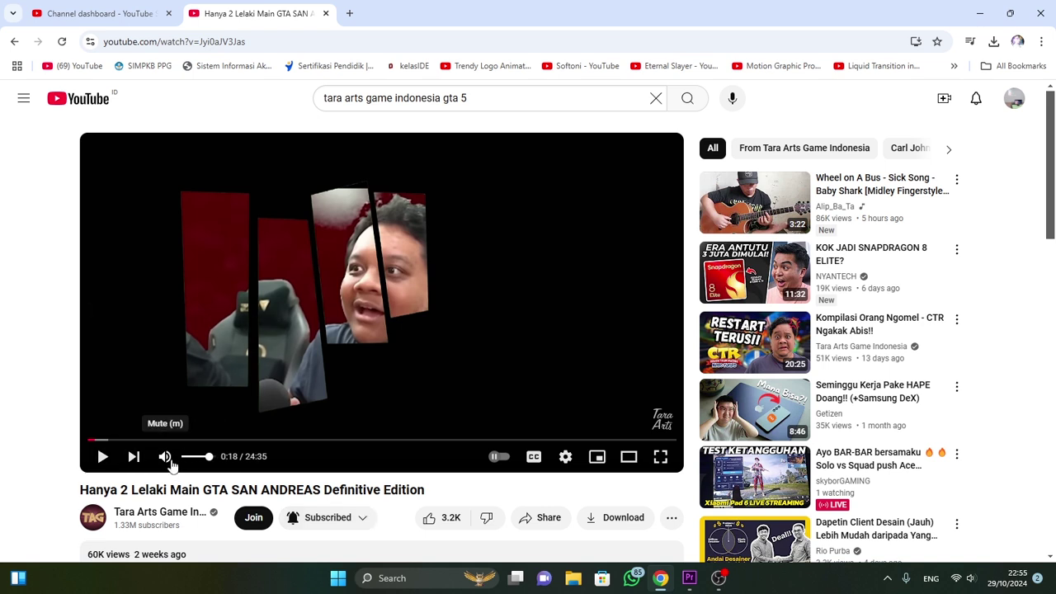
left_click(164, 458)
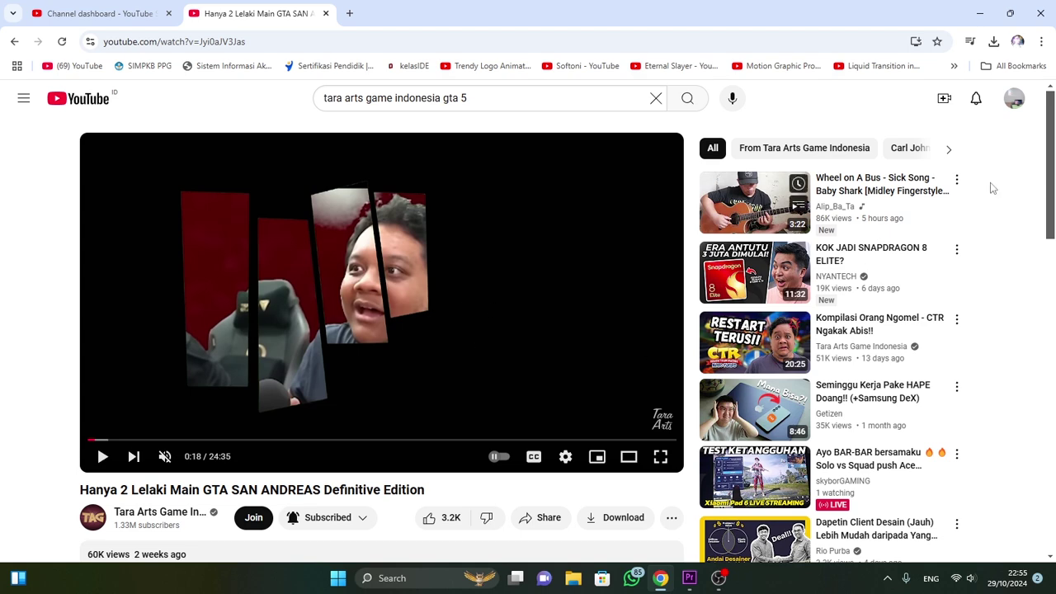
left_click_drag(1050, 153, 1054, 163)
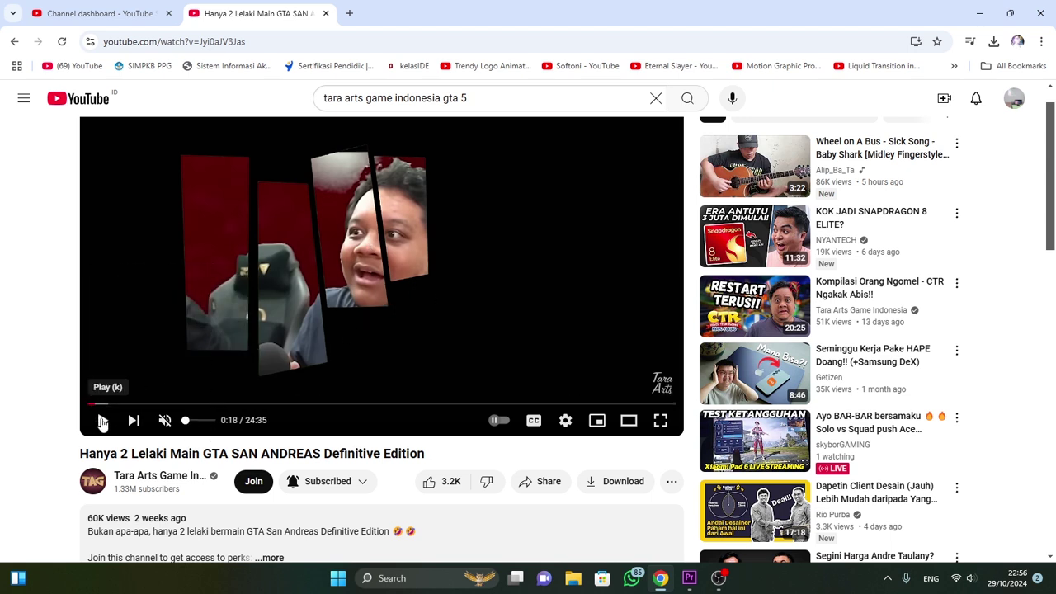
Step: Play the reference video, pause it at 0:22, then bring up the Premiere Pro project
left_click(103, 420)
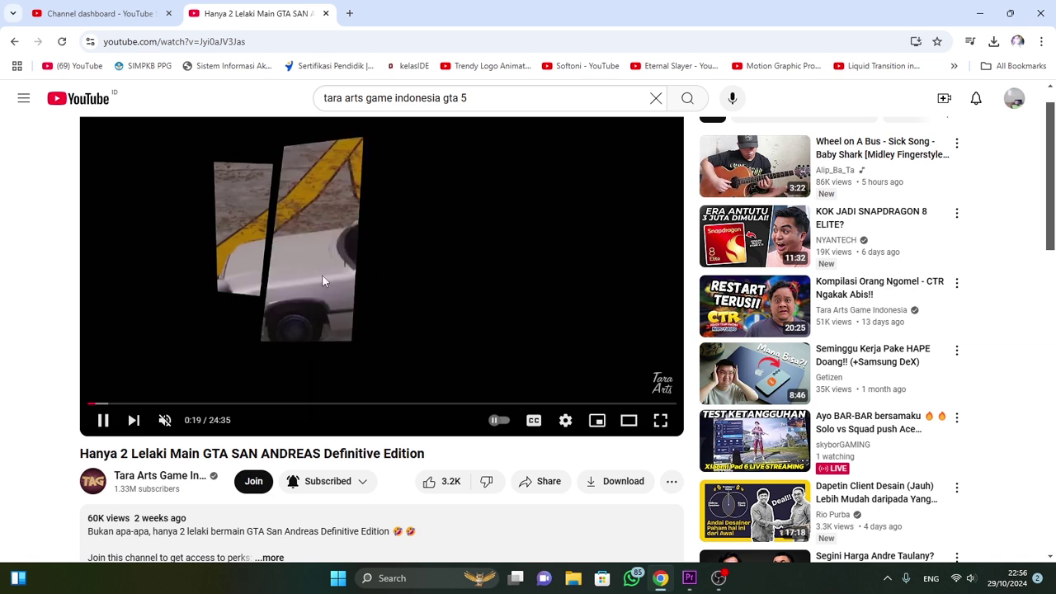
left_click(124, 408)
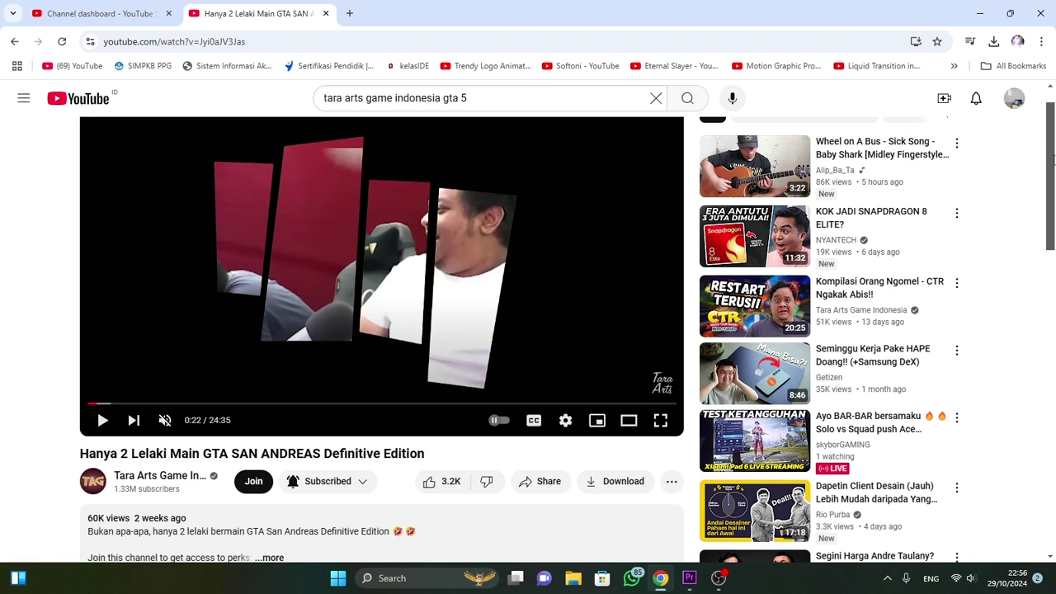
scroll(697, 280, "up", 1)
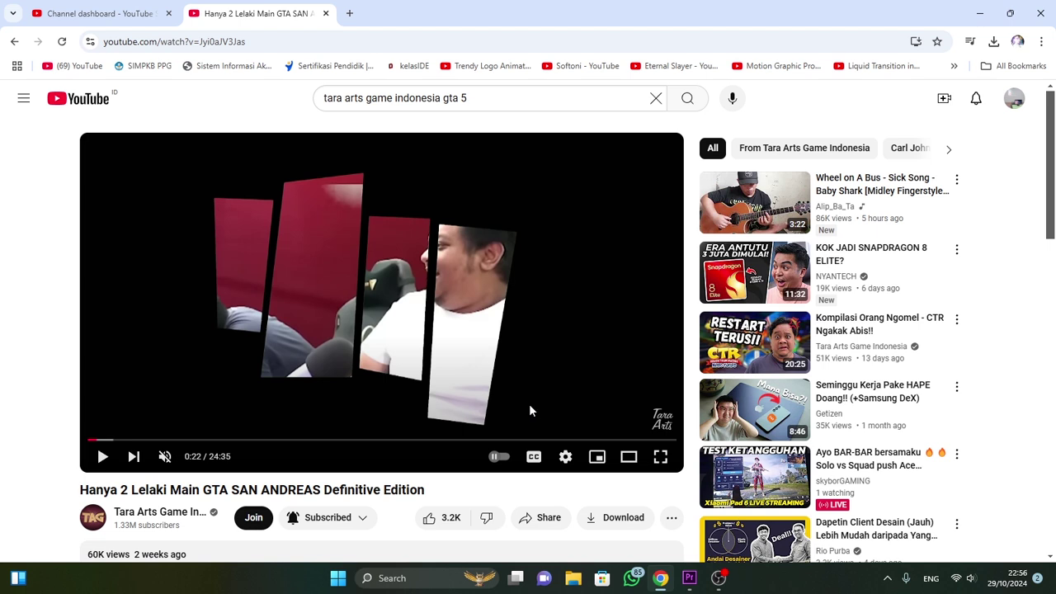
left_click(692, 579)
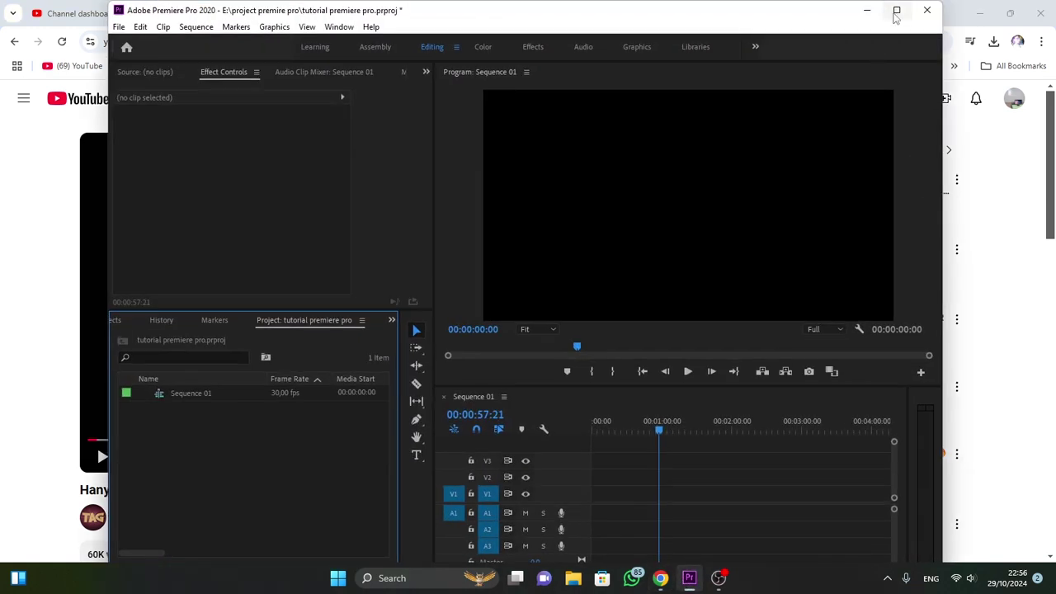
Step: Maximize Premiere Pro and browse to the Downloads folder for import
left_click(898, 12)
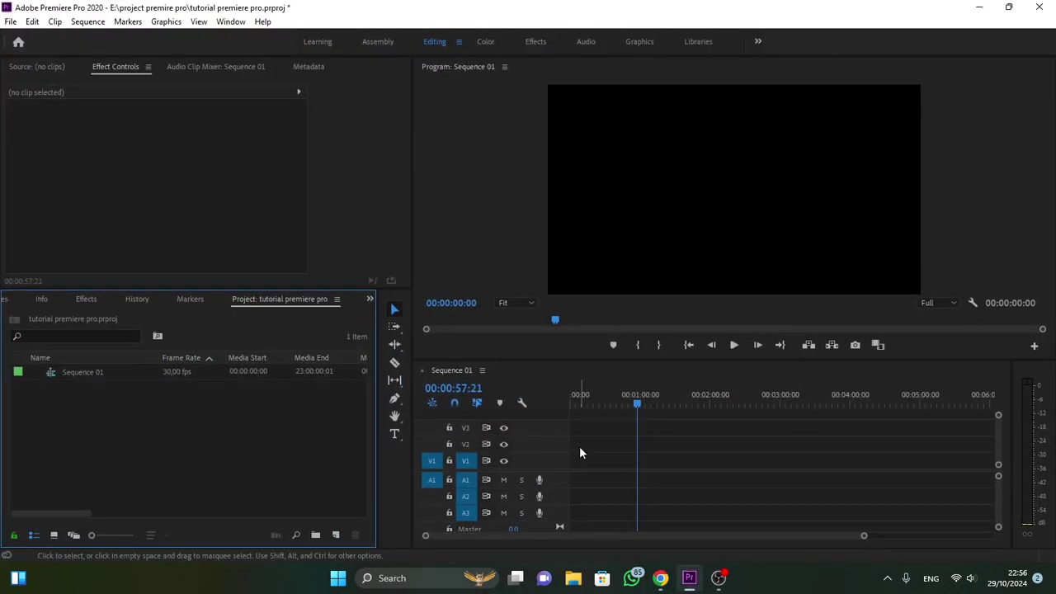
mouse_move(636, 401)
left_mouse_down()
mouse_move(656, 399)
mouse_move(574, 401)
left_mouse_up()
double_click(152, 448)
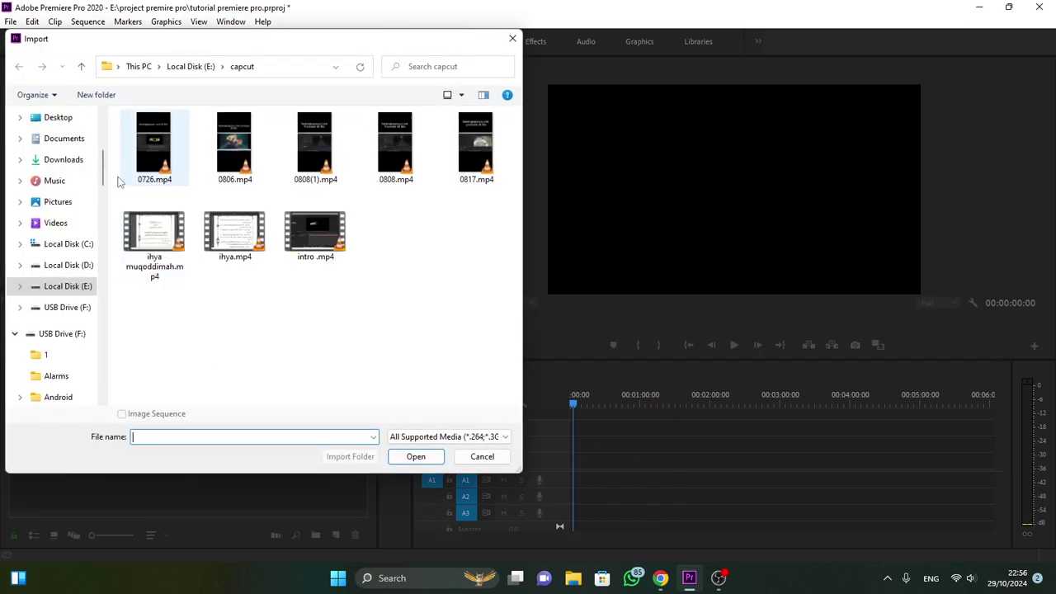
left_click(63, 161)
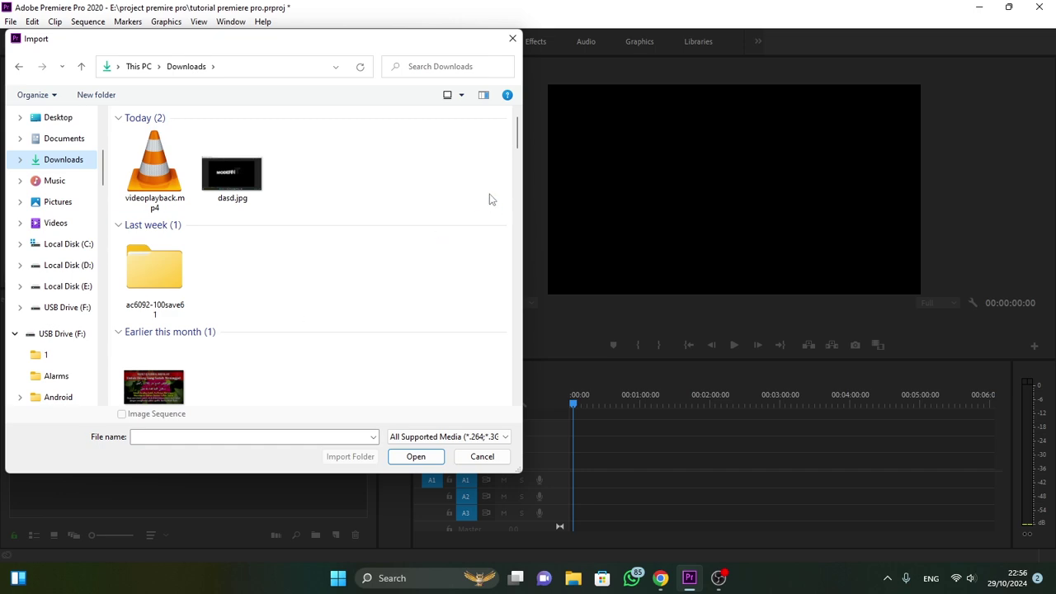
mouse_move(518, 132)
left_mouse_down()
mouse_move(525, 234)
mouse_move(529, 211)
mouse_move(548, 209)
left_mouse_up()
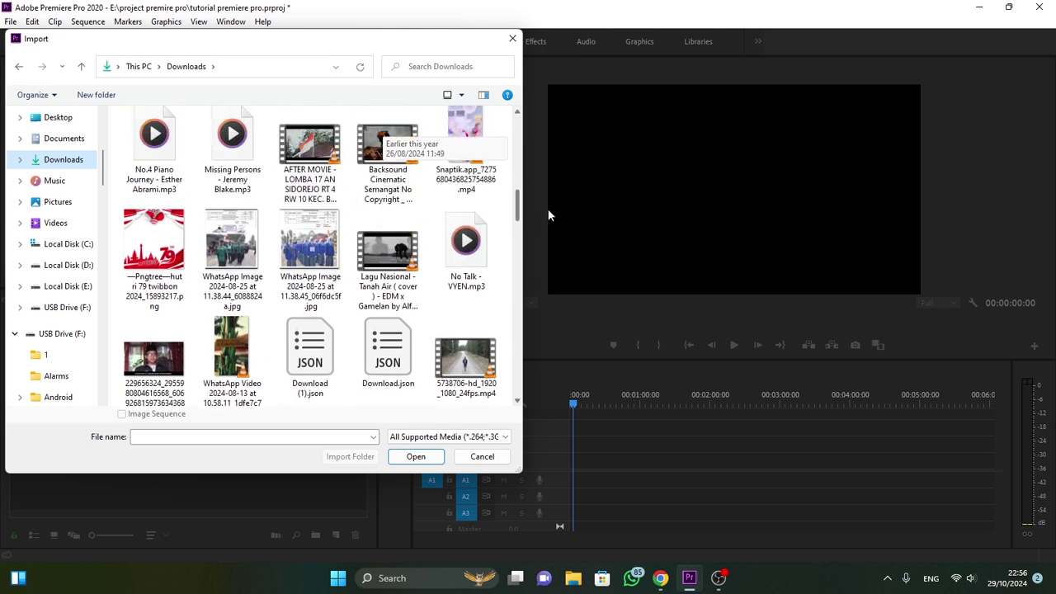
left_click_drag(548, 209, 552, 204)
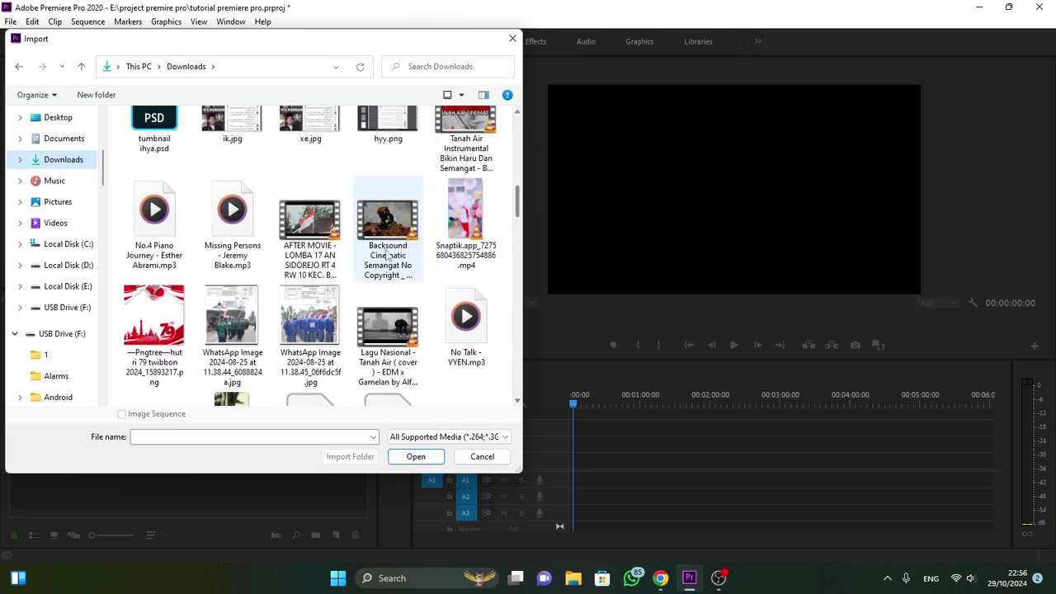
Step: Import the AFTER MOVIE clip onto Sequence 01, changing sequence settings to match the clip
left_click(310, 236)
left_click(416, 456)
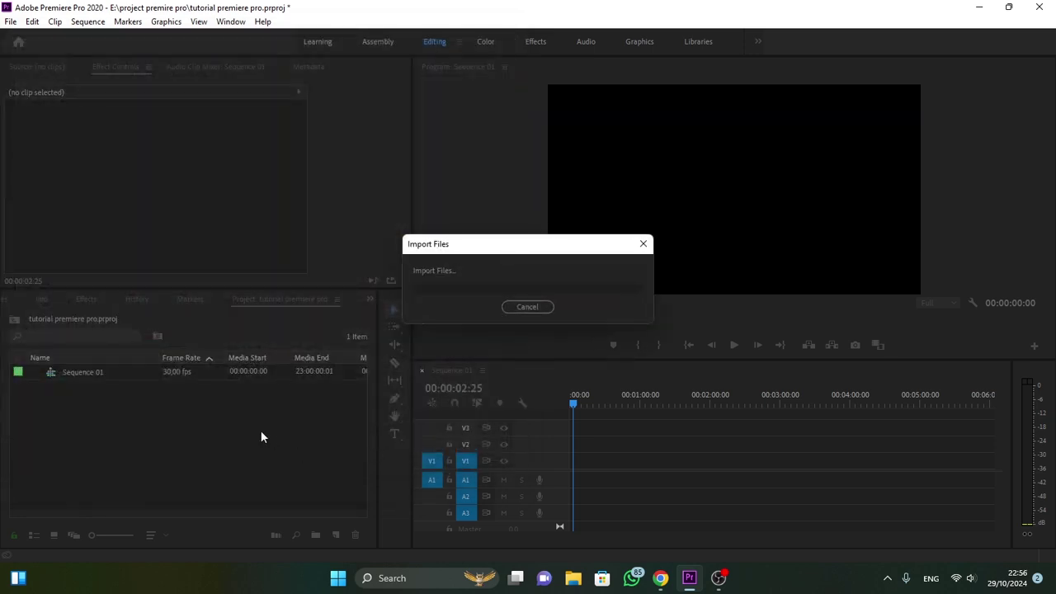
left_click_drag(49, 372, 560, 477)
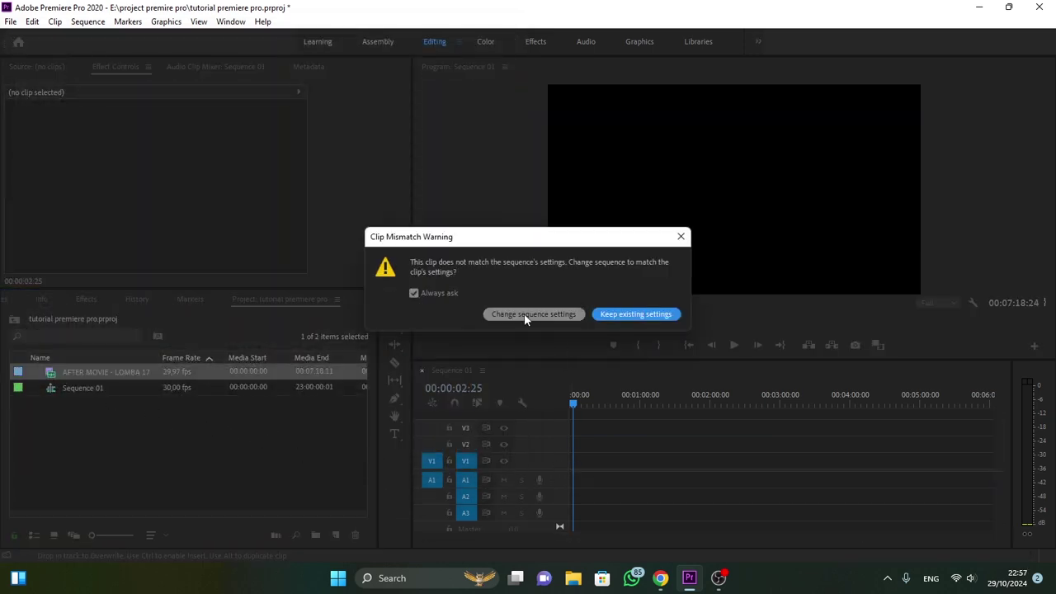
left_click(524, 313)
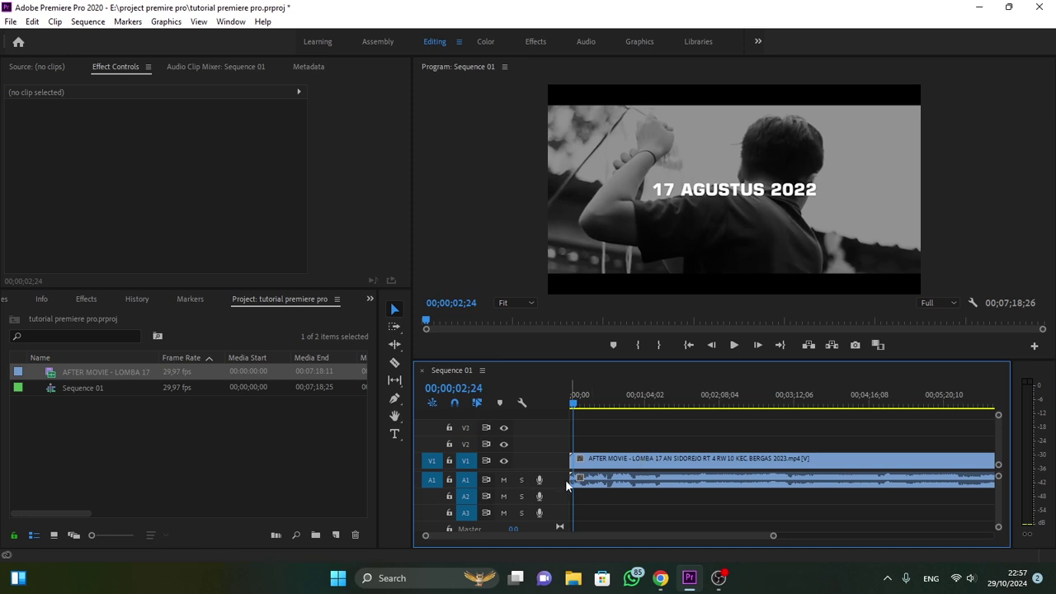
Step: Mute audio track A1 with its M button
left_click(504, 479)
Step: Import videoplayback.mp4 from Downloads onto track V2 above the after-movie, scrubbing to the green panels
double_click(169, 447)
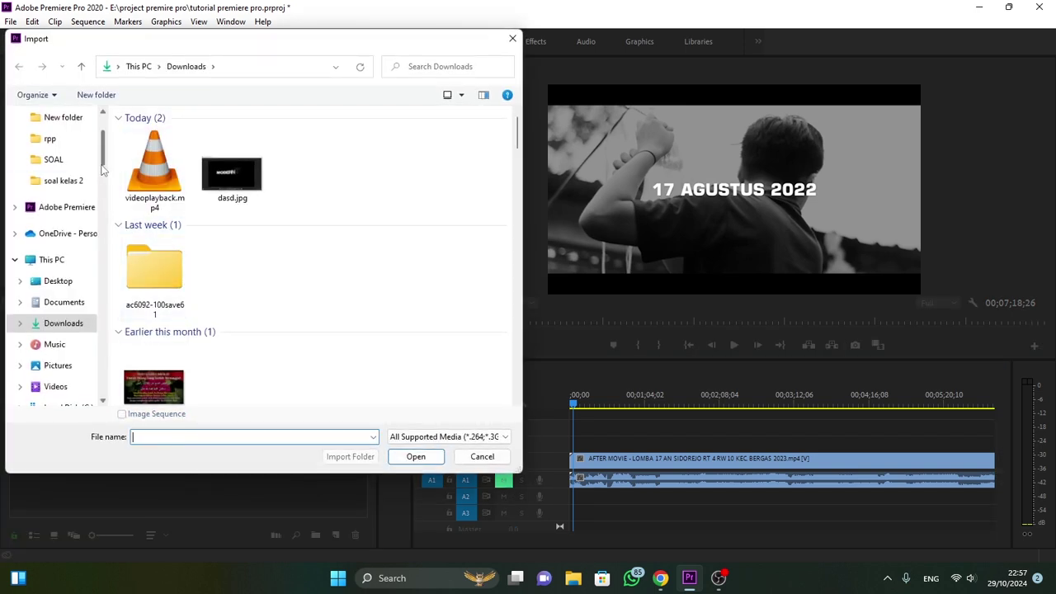
scroll(103, 164, "up", 3)
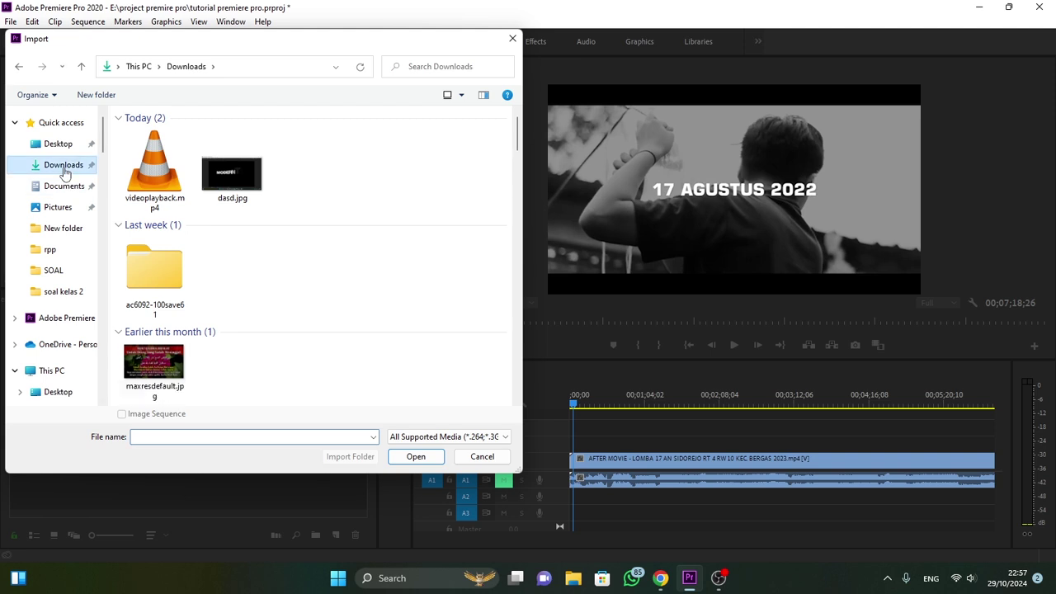
left_click(171, 184)
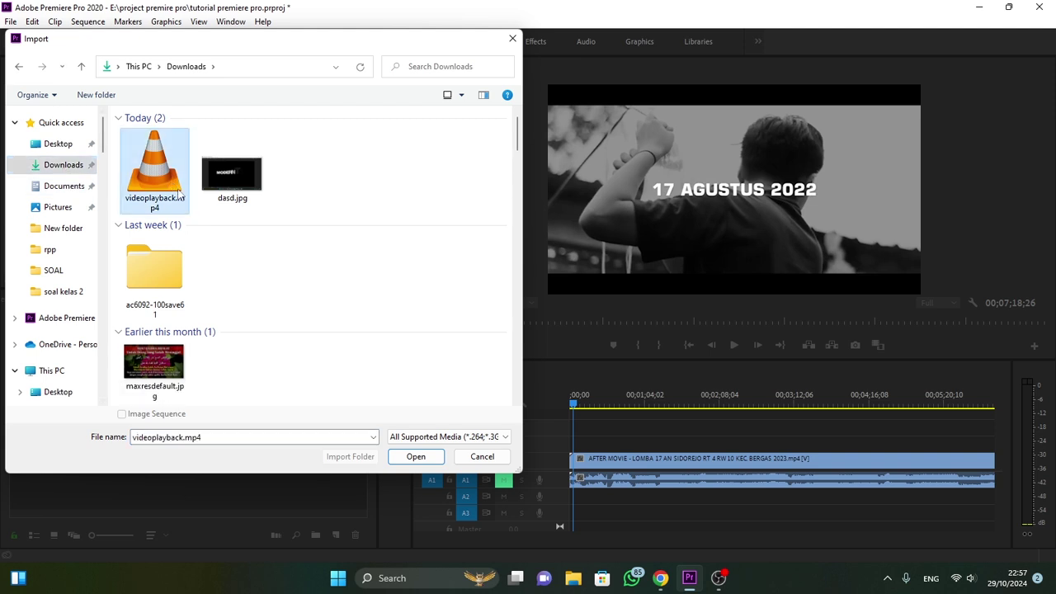
left_click(416, 457)
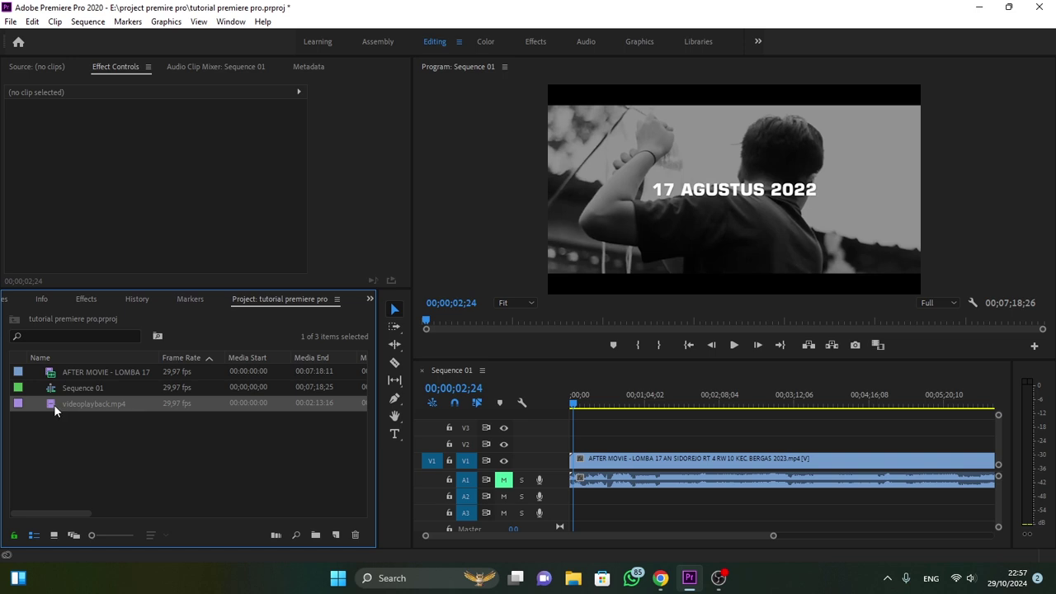
mouse_move(55, 405)
left_mouse_down()
mouse_move(612, 466)
mouse_move(613, 446)
left_mouse_up()
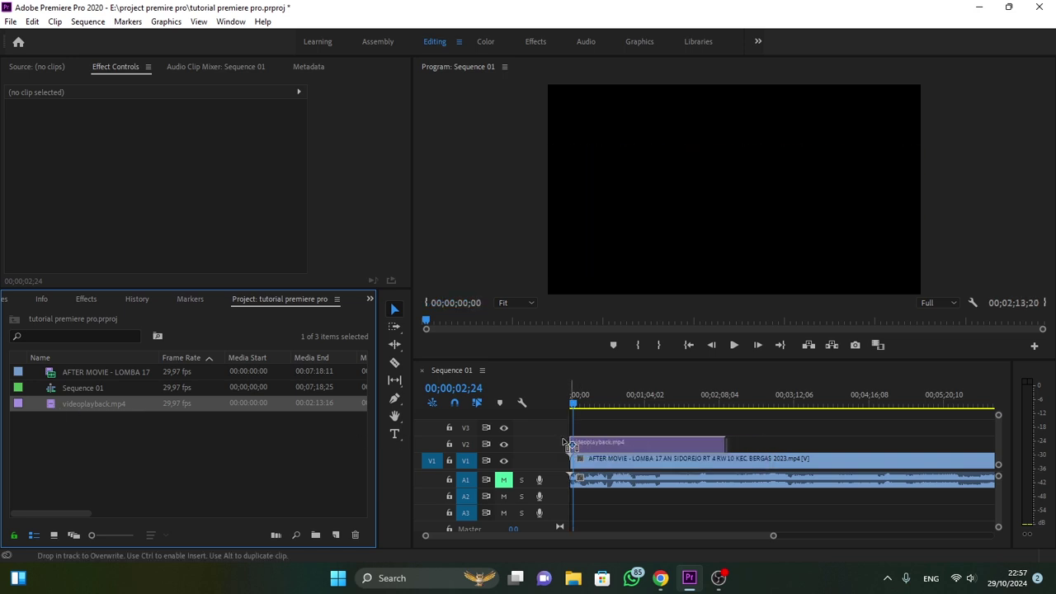
mouse_move(573, 406)
left_mouse_down()
mouse_move(631, 413)
mouse_move(602, 408)
left_mouse_up()
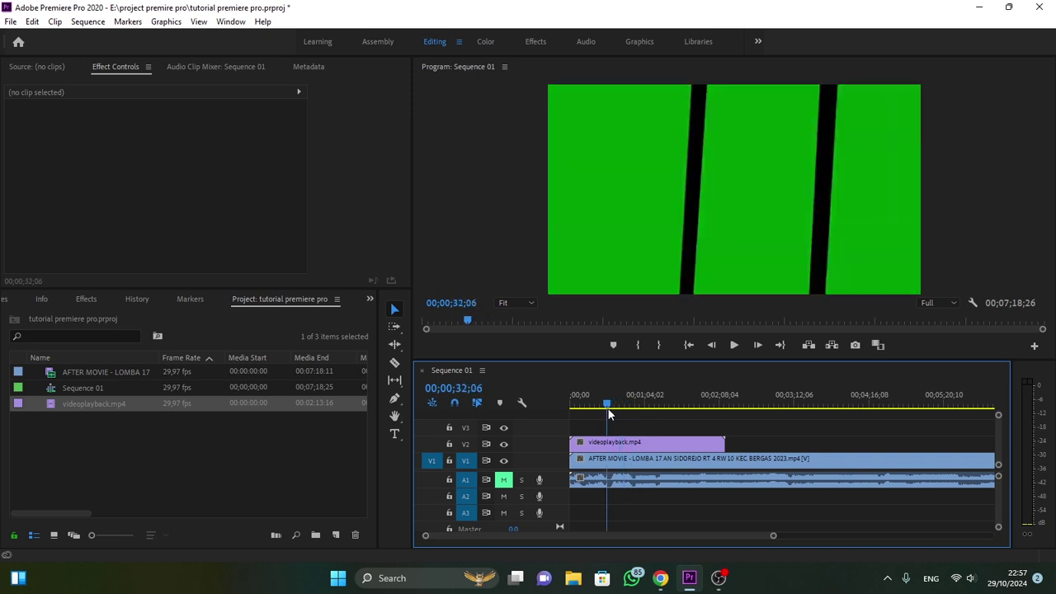
Step: Set the videoplayback.mp4 clip's Motion Scale to 34
left_click(615, 444)
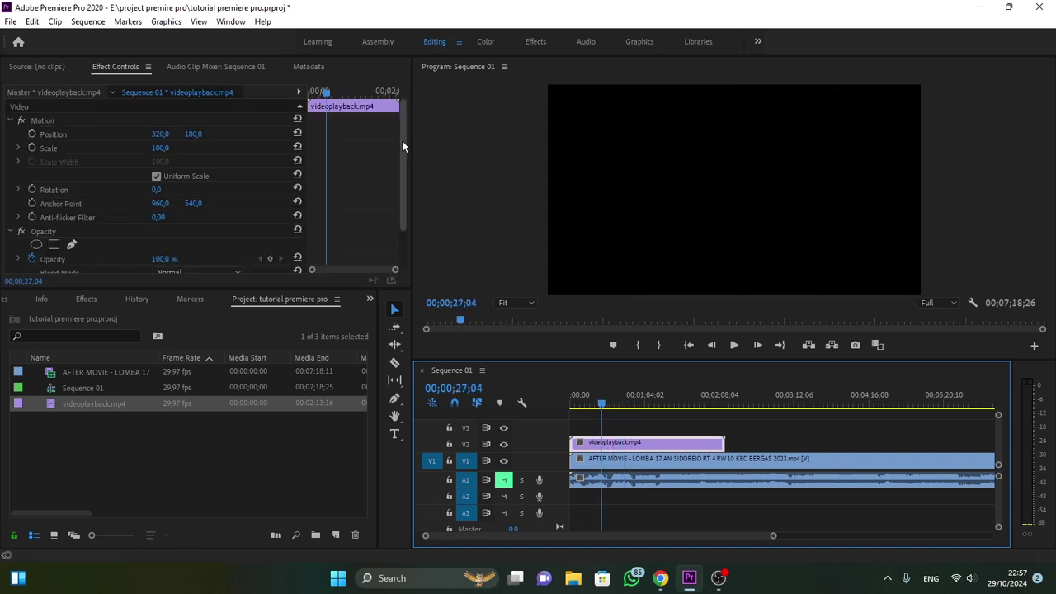
left_click_drag(401, 140, 415, 122)
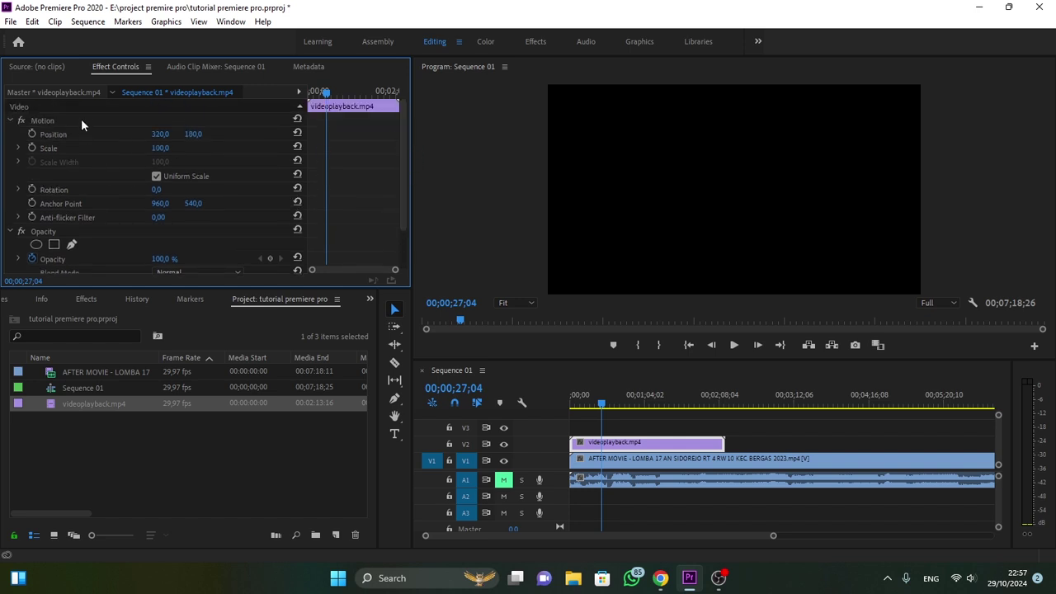
left_click(81, 120)
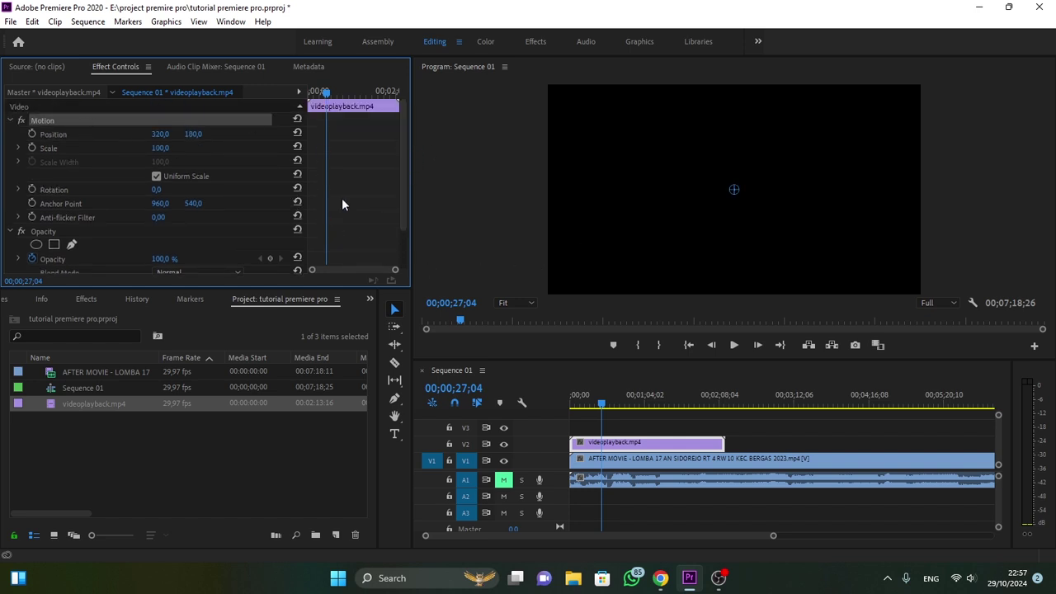
left_click_drag(159, 149, 113, 158)
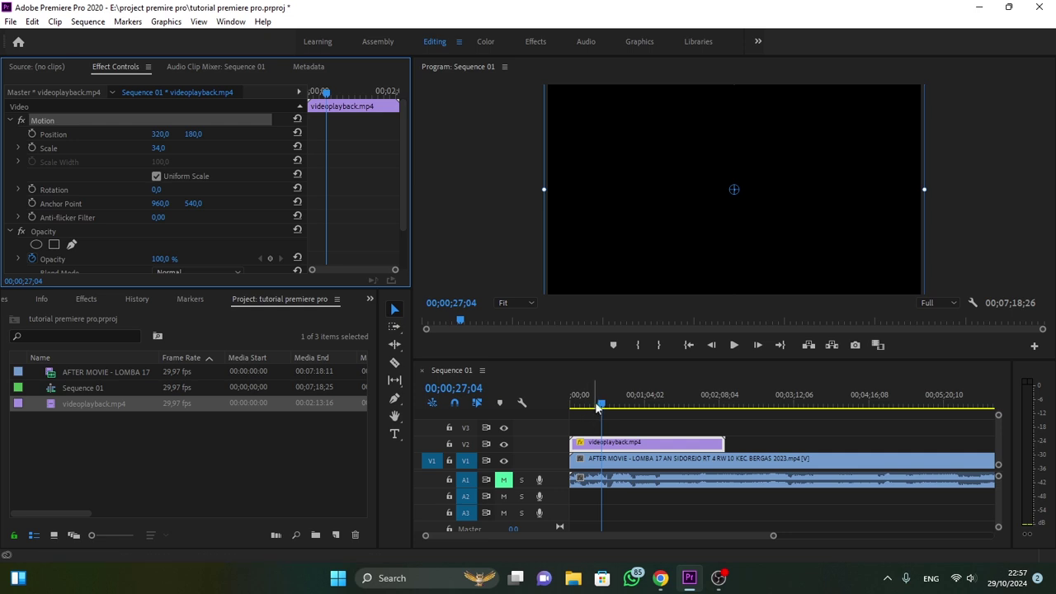
Step: Play the sequence from its start, then park the playhead where the panels appear
left_click_drag(602, 402, 560, 413)
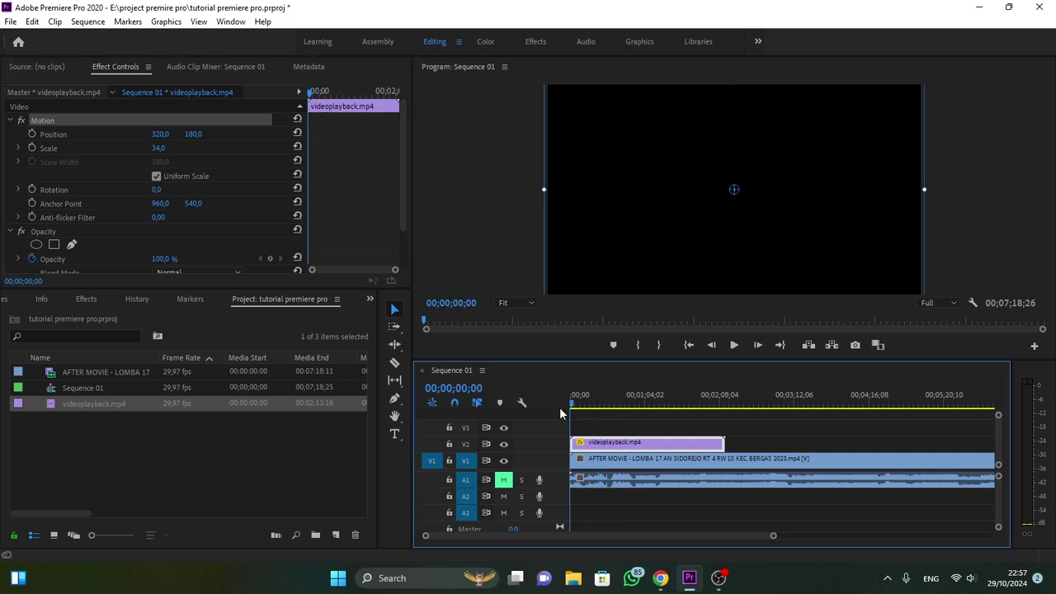
left_click(473, 231)
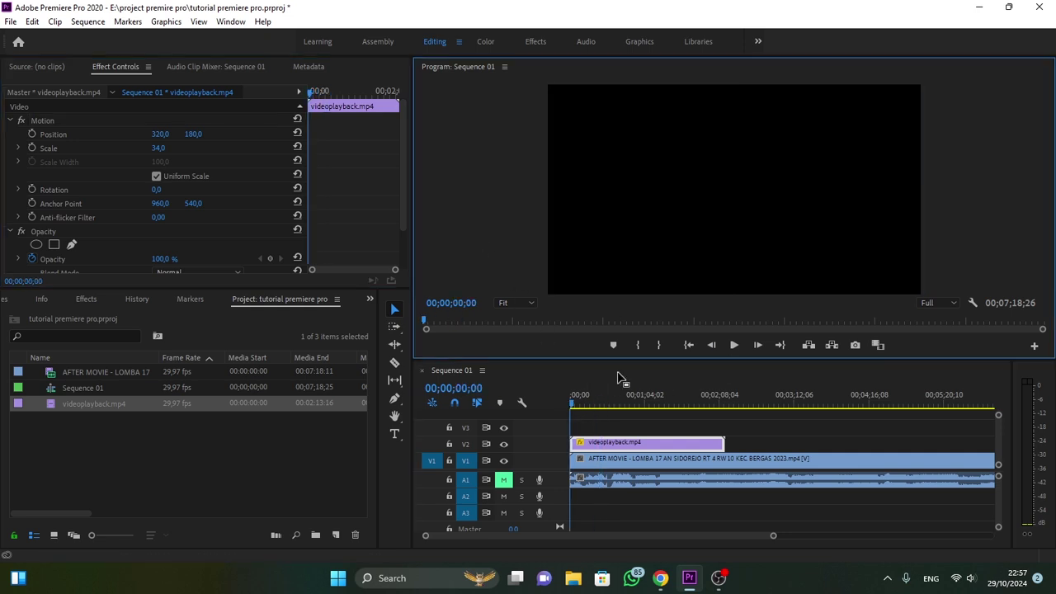
left_click(734, 345)
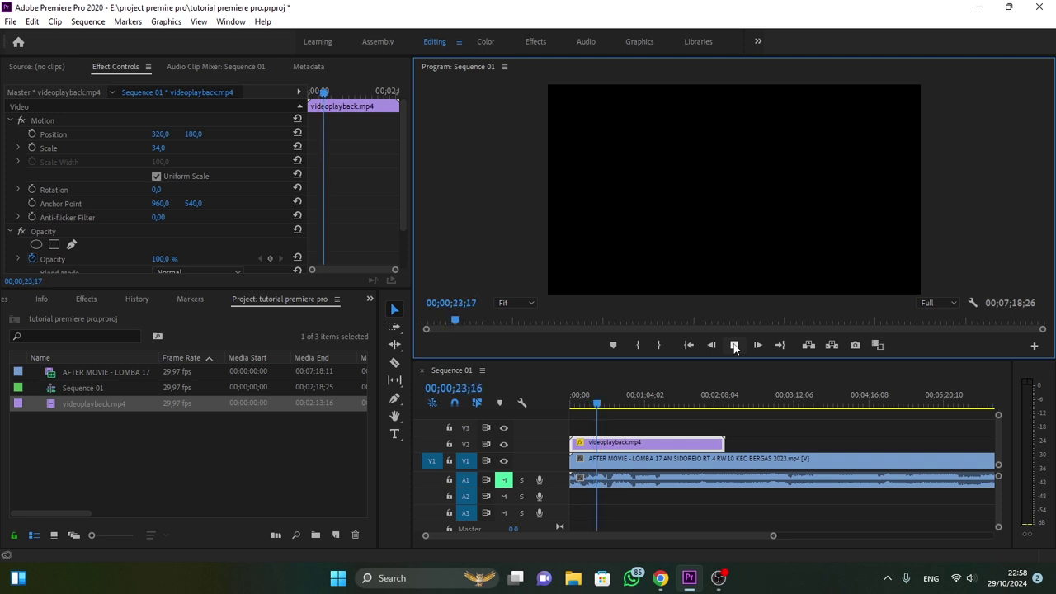
left_click(734, 347)
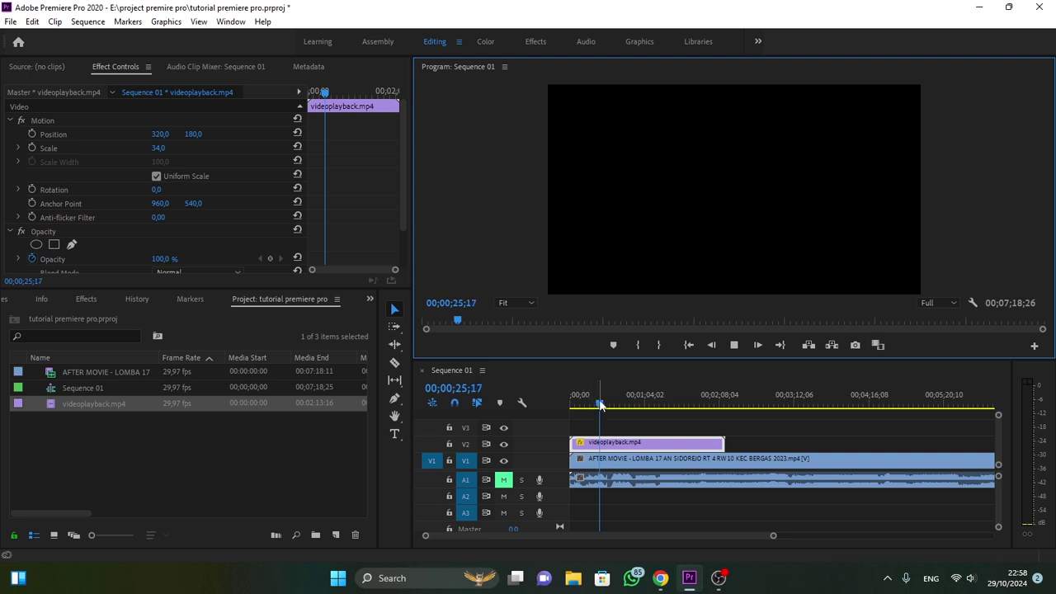
left_click_drag(599, 405, 612, 406)
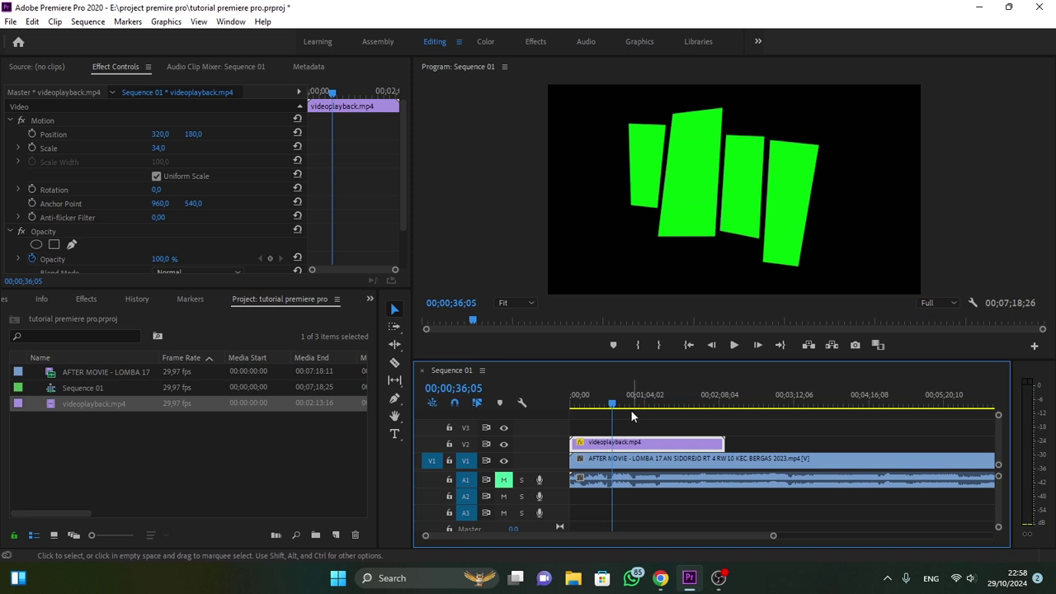
Step: Search effects for 'key' and apply Ultra Key to the videoplayback.mp4 clip on V2
left_click(89, 299)
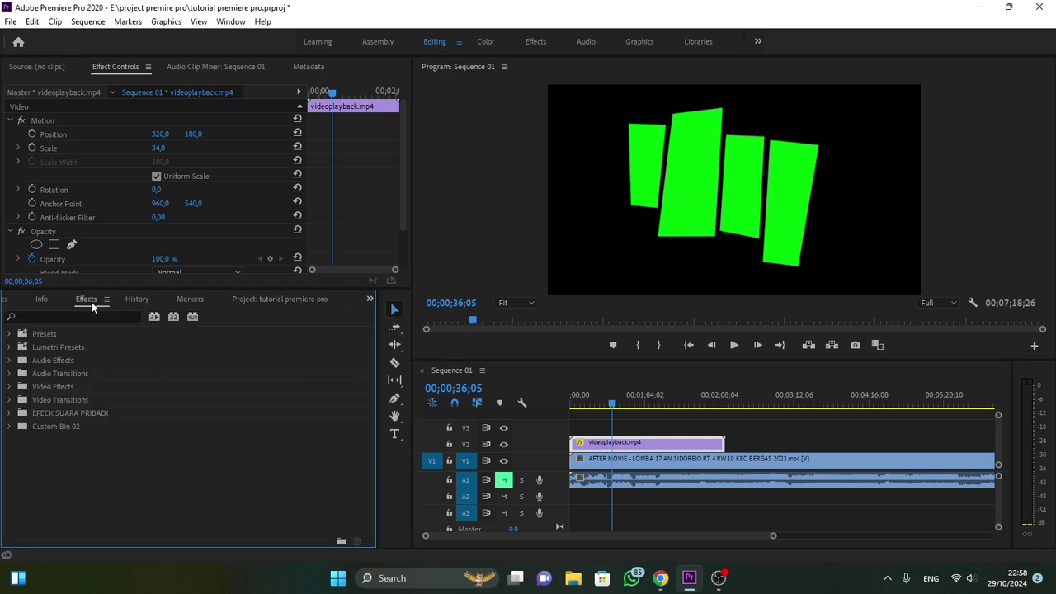
left_click(60, 317)
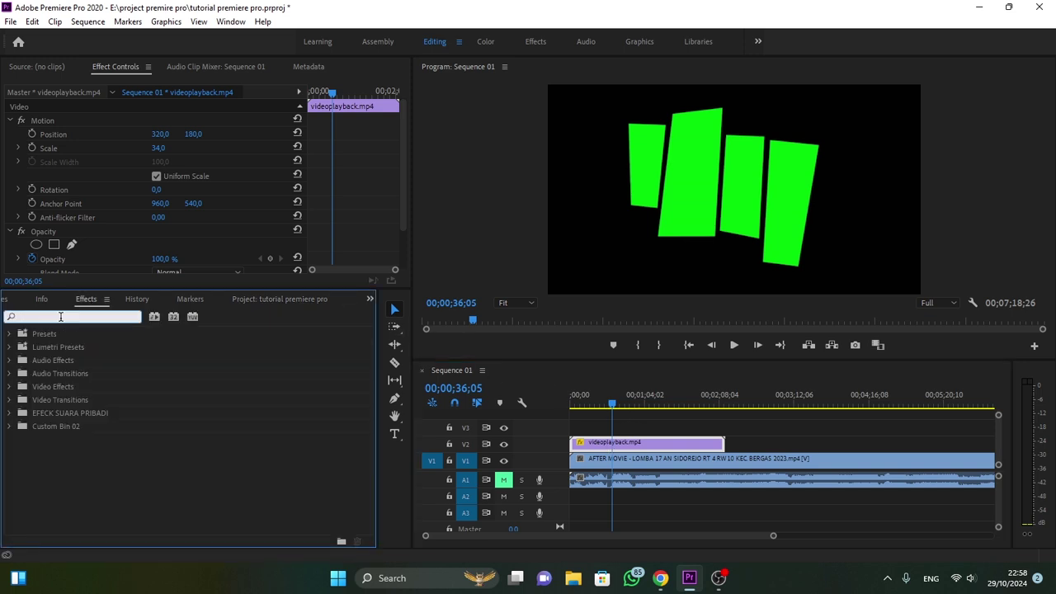
type("ke")
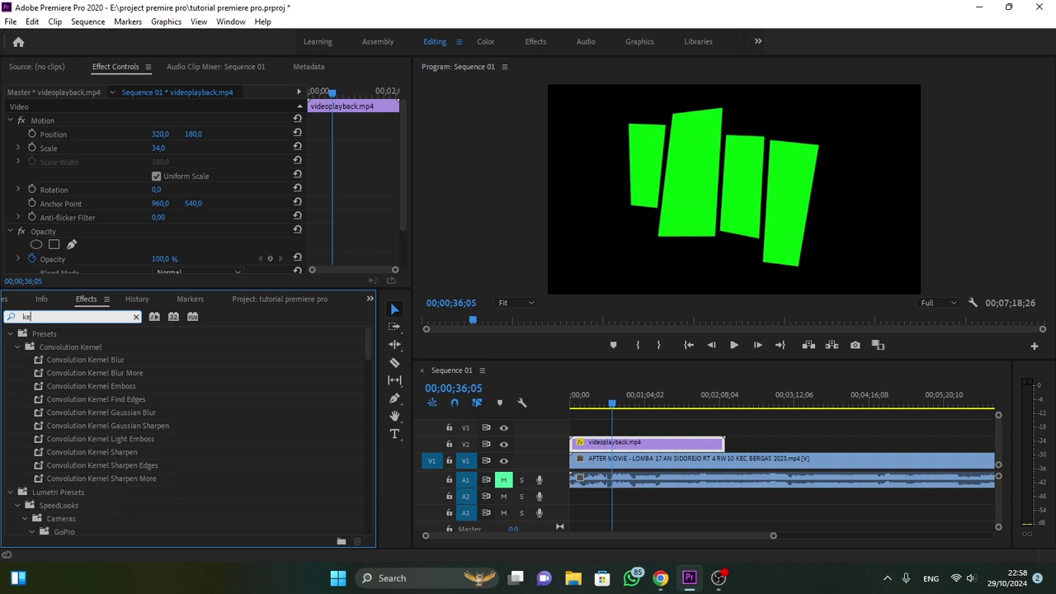
type("y")
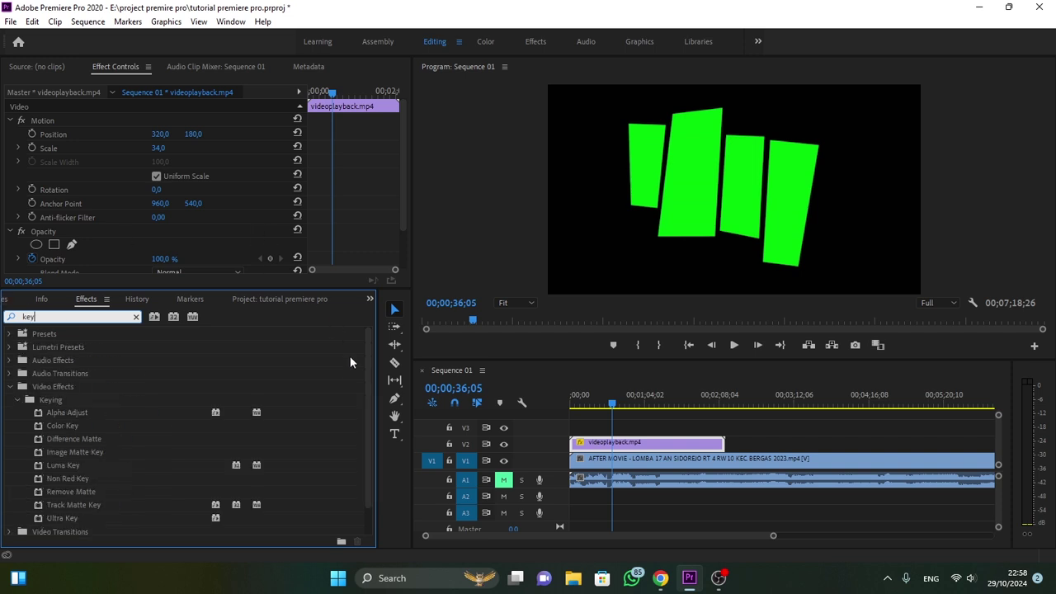
left_click_drag(366, 372, 369, 440)
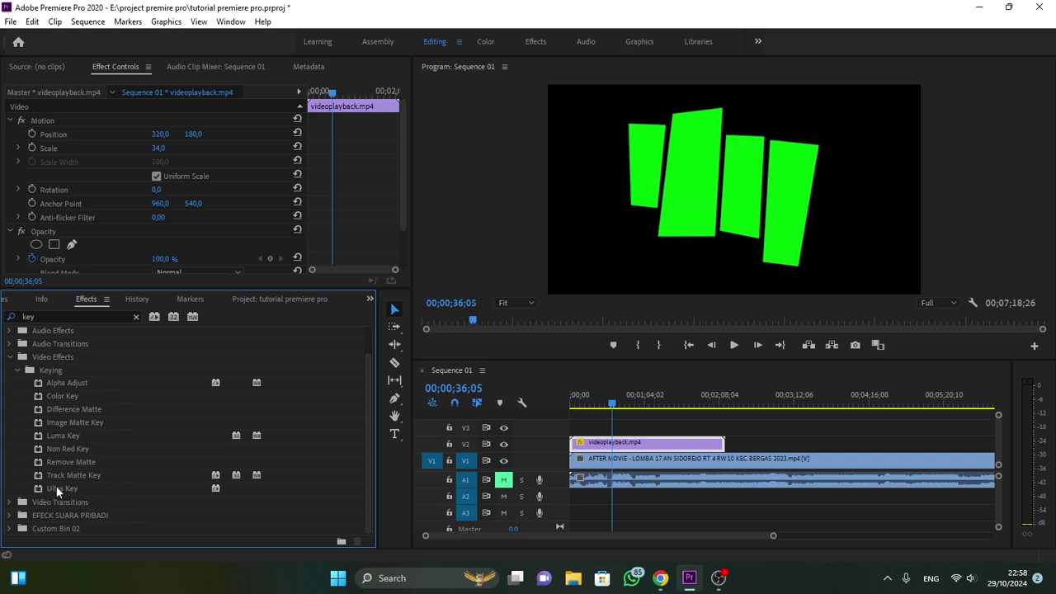
left_click_drag(56, 486, 637, 446)
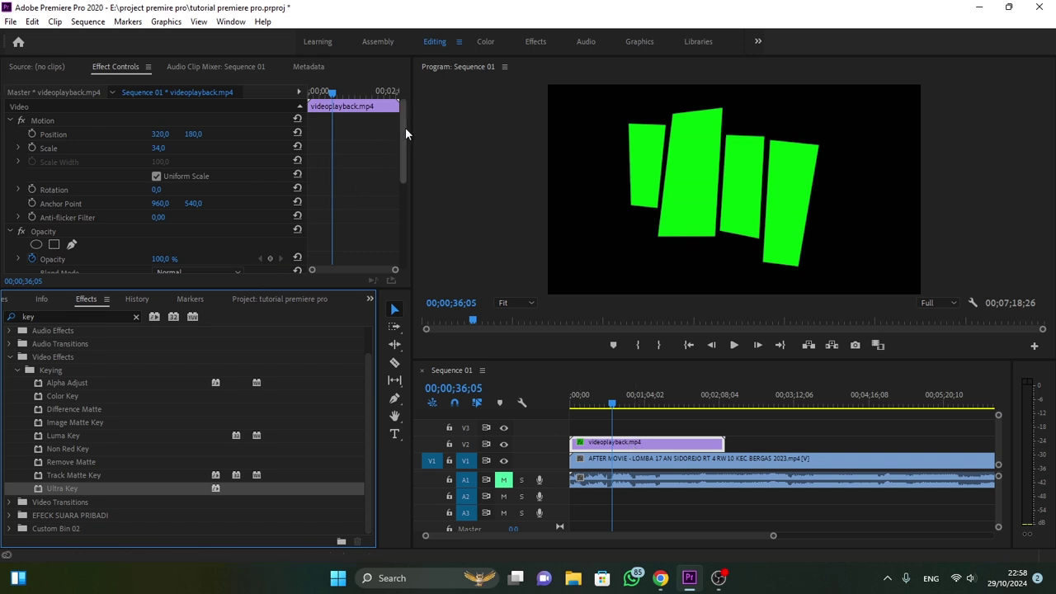
Step: Set Ultra Key's Key Color by sampling the green panel with the eyedropper
left_click_drag(406, 127, 417, 213)
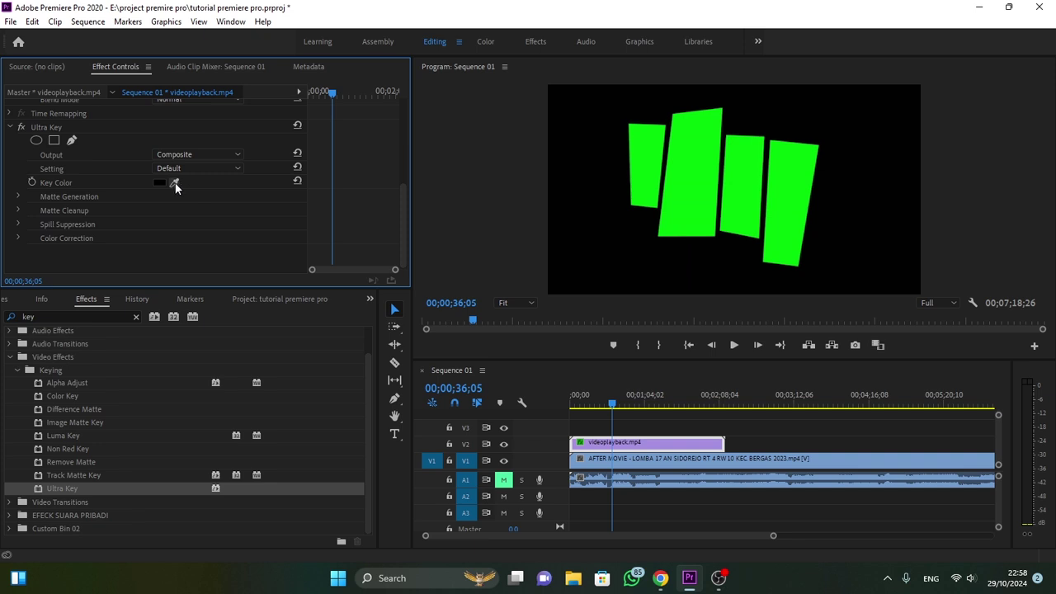
left_click(174, 183)
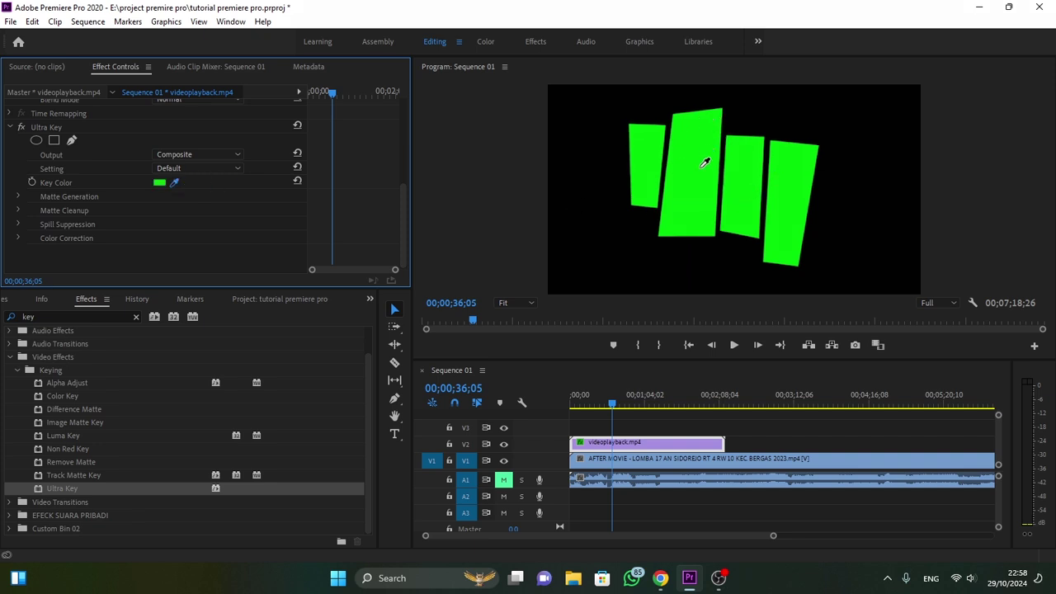
left_click(700, 170)
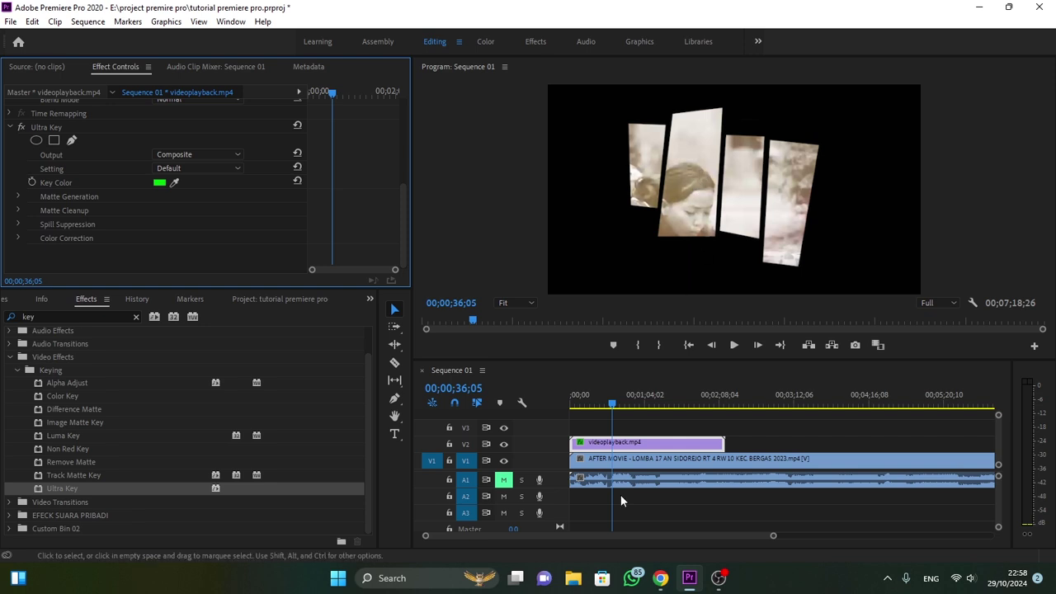
mouse_move(617, 403)
left_mouse_down()
mouse_move(629, 406)
mouse_move(597, 405)
left_mouse_up()
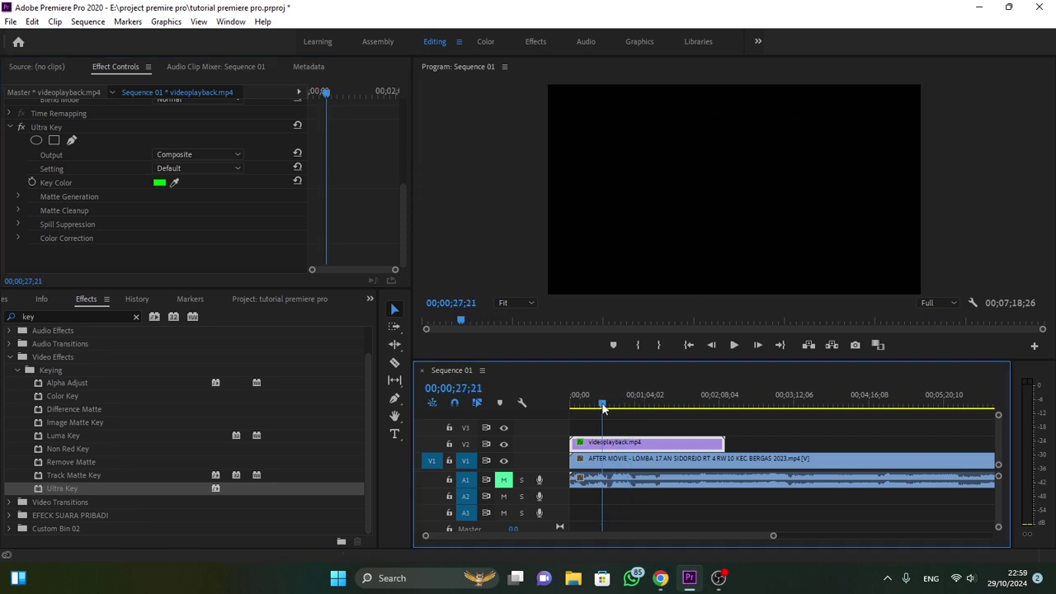
left_click(734, 345)
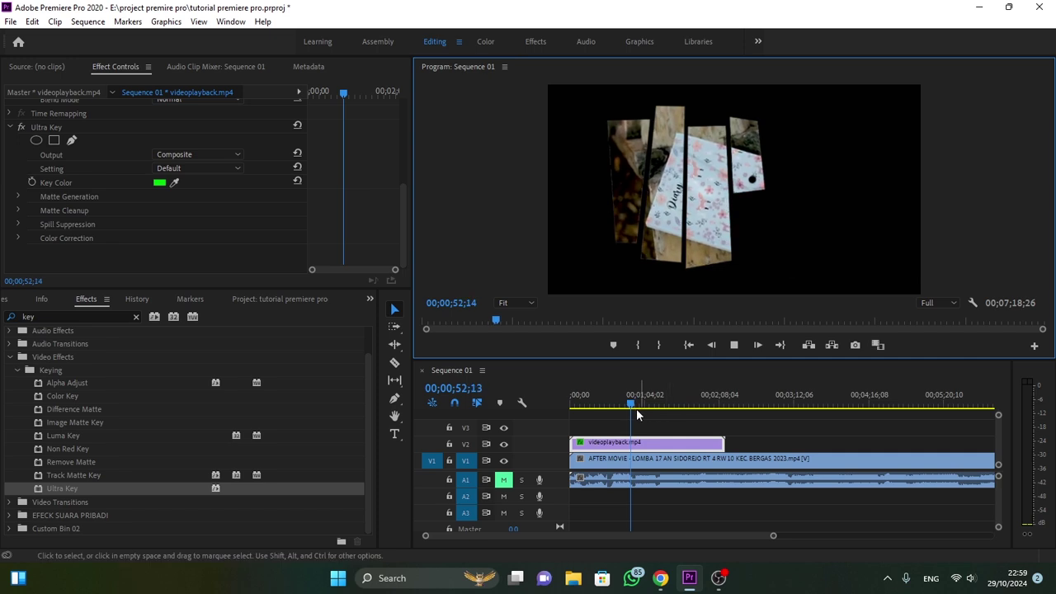
mouse_move(636, 408)
left_mouse_down()
mouse_move(719, 406)
mouse_move(645, 405)
mouse_move(677, 410)
left_mouse_up()
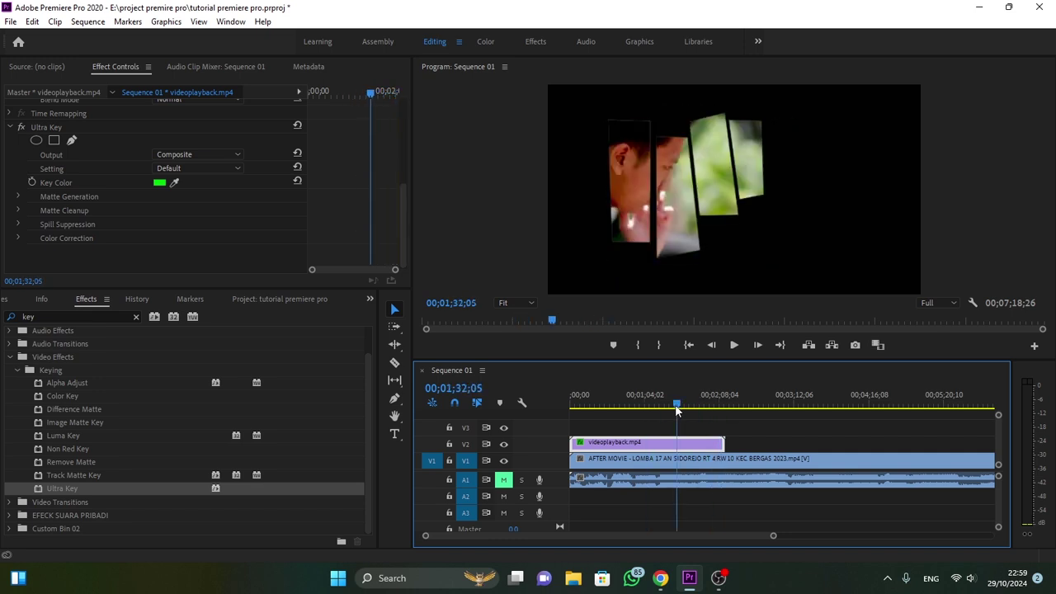